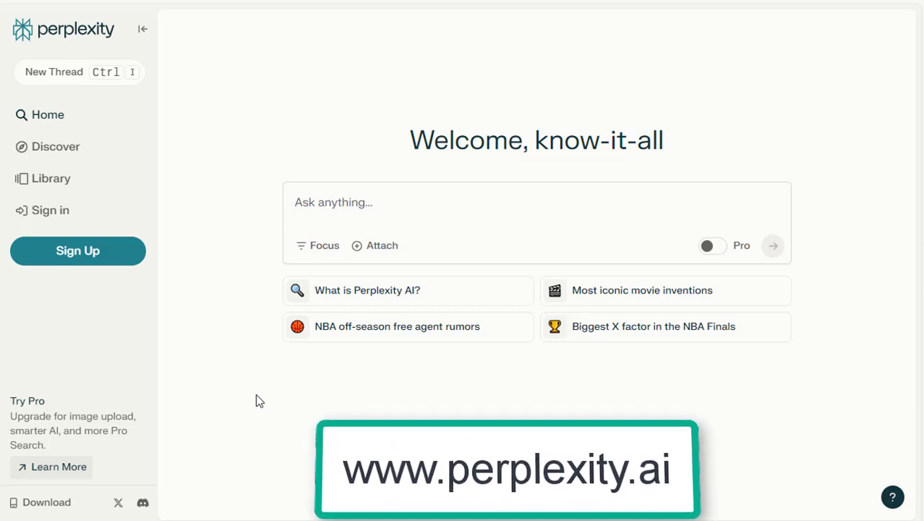
Step: View the sign-up options and compare the Standard and Professional plans, returning to the home page
{"action": "left_click", "coordinate": [74, 262]}
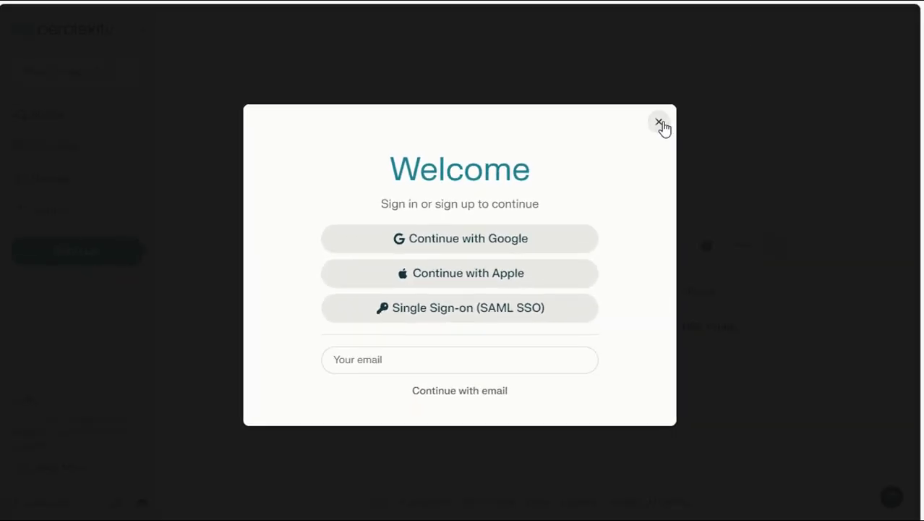
{"action": "left_click", "coordinate": [775, 39]}
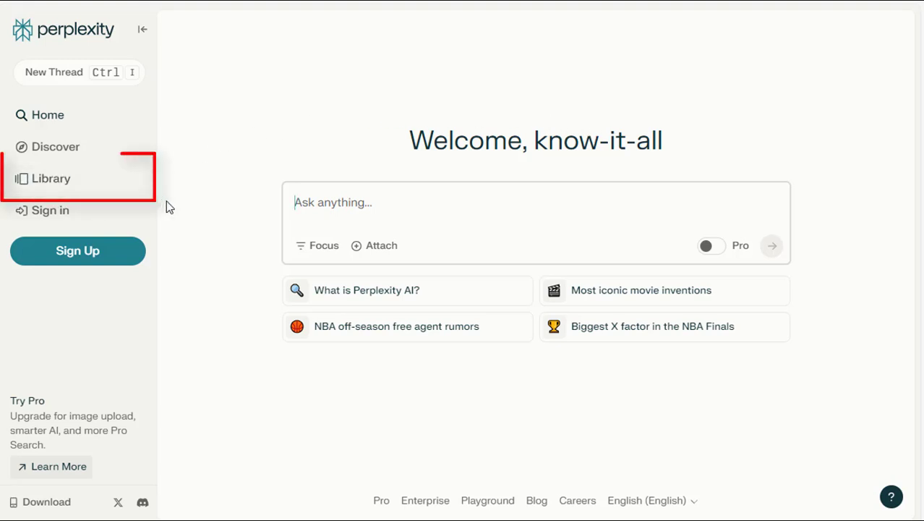
{"action": "left_click", "coordinate": [31, 402]}
{"action": "scroll", "coordinate": [463, 351], "scroll_direction": "down", "scroll_amount": 1}
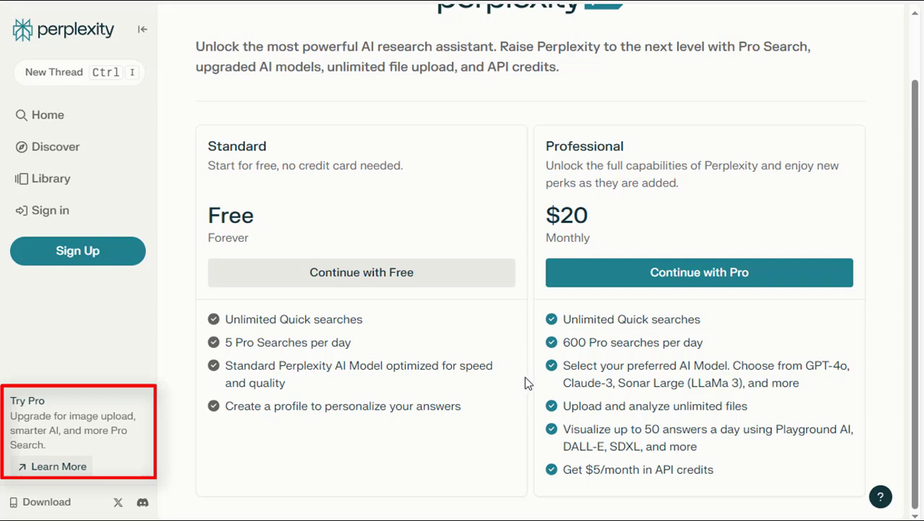
{"action": "scroll", "coordinate": [526, 378], "scroll_direction": "up", "scroll_amount": 1}
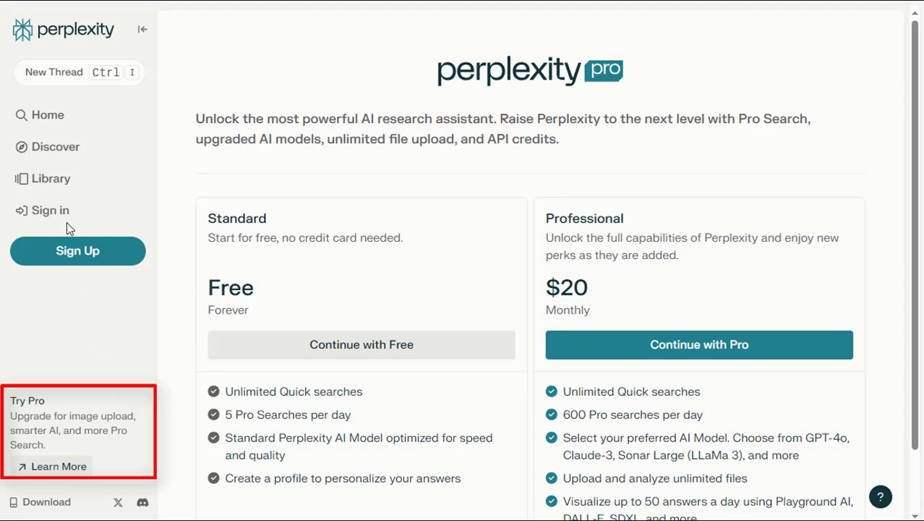
{"action": "left_click", "coordinate": [40, 116]}
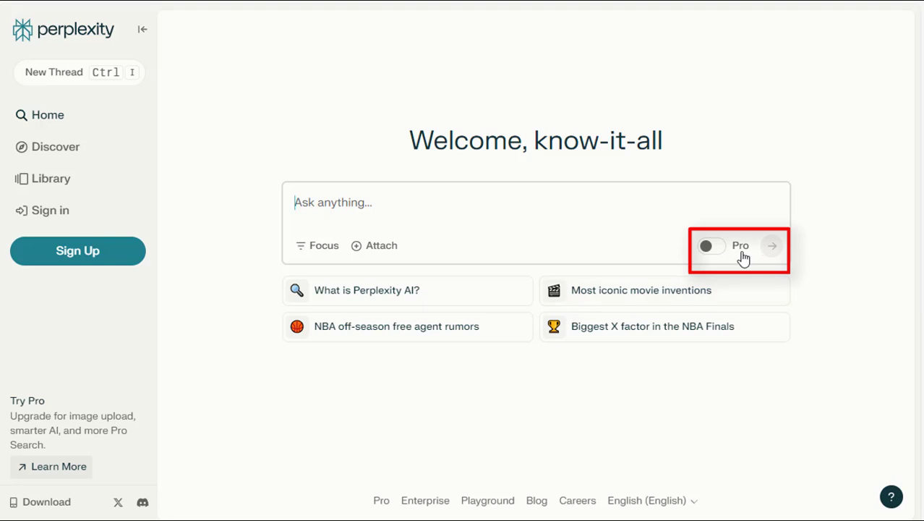
Step: View the Pro Search description and the list of downloadable apps and browser extensions
{"action": "mouse_move", "coordinate": [743, 257]}
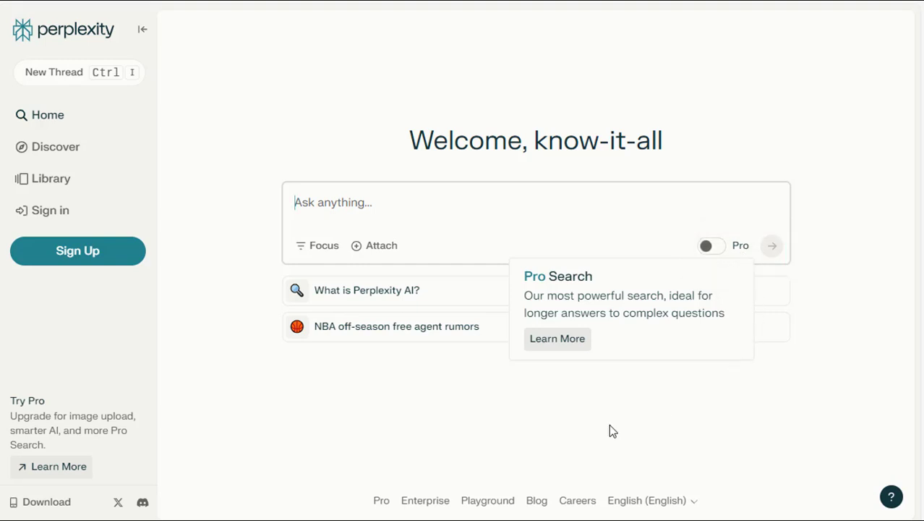
{"action": "left_click", "coordinate": [52, 511]}
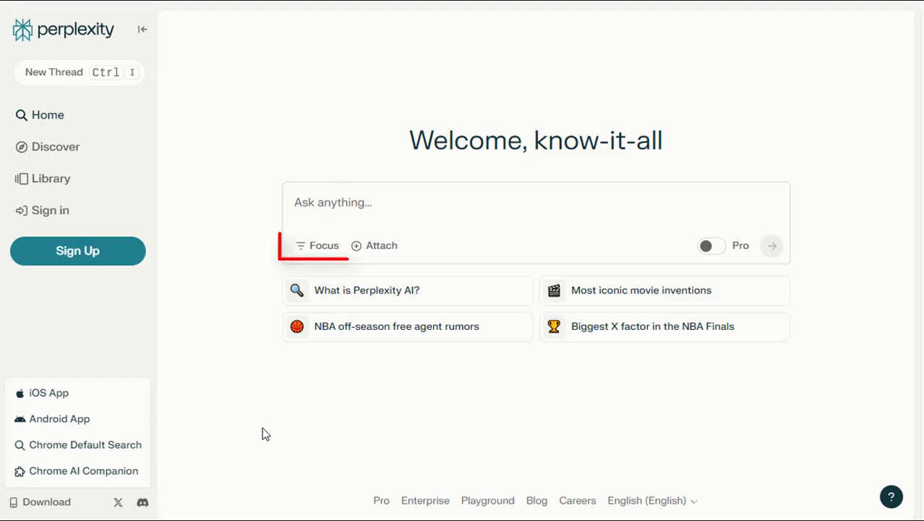
Step: With the Academic focus and Pro search enabled, submit the question "Kokie yra sklandžios komunikacijos principai ir būdai bei kokie yra trikdžiai?"
{"action": "left_click", "coordinate": [325, 247]}
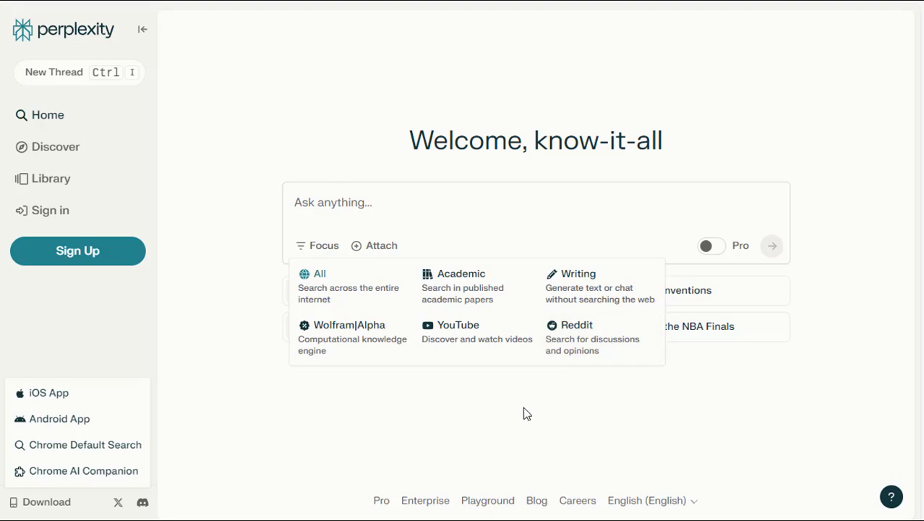
{"action": "left_click", "coordinate": [469, 296]}
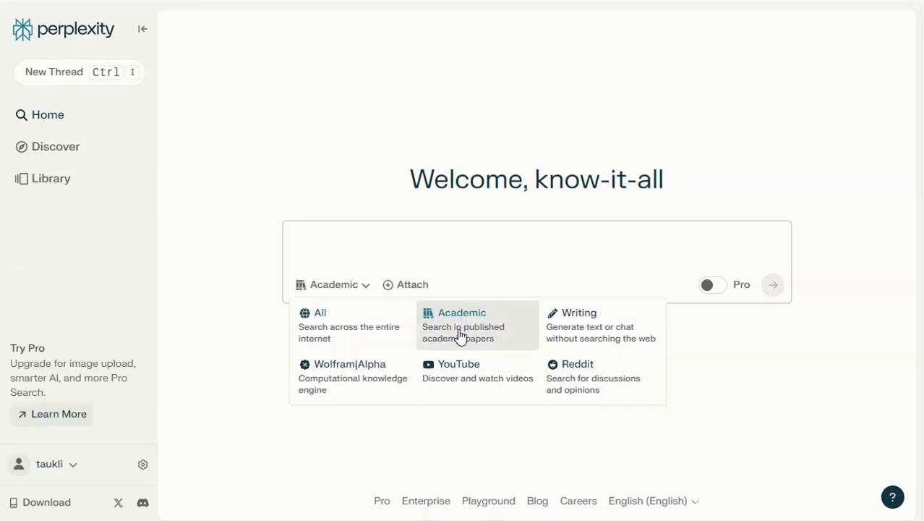
{"action": "left_click", "coordinate": [460, 338]}
{"action": "type", "text": "Kokie yra sklandžios komunikacijos principai ir būdai bei kokie yra trikdžiai?"}
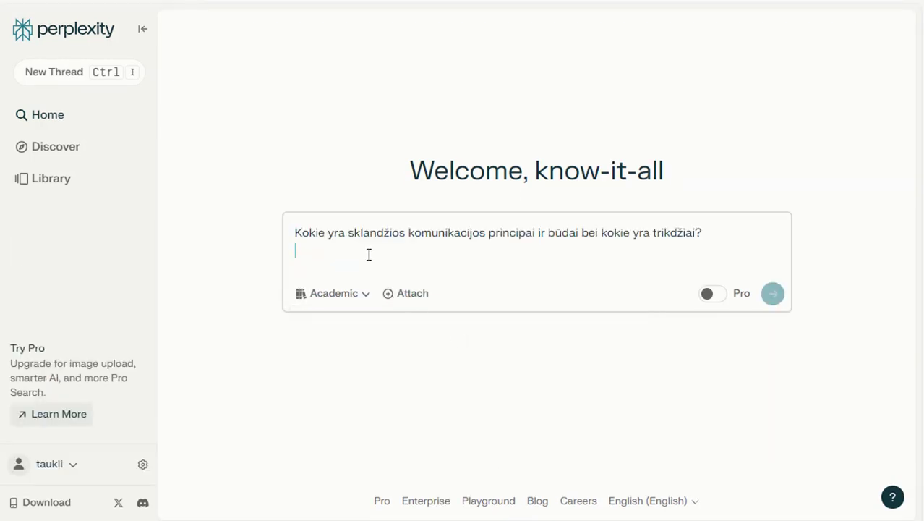
{"action": "left_click", "coordinate": [720, 295]}
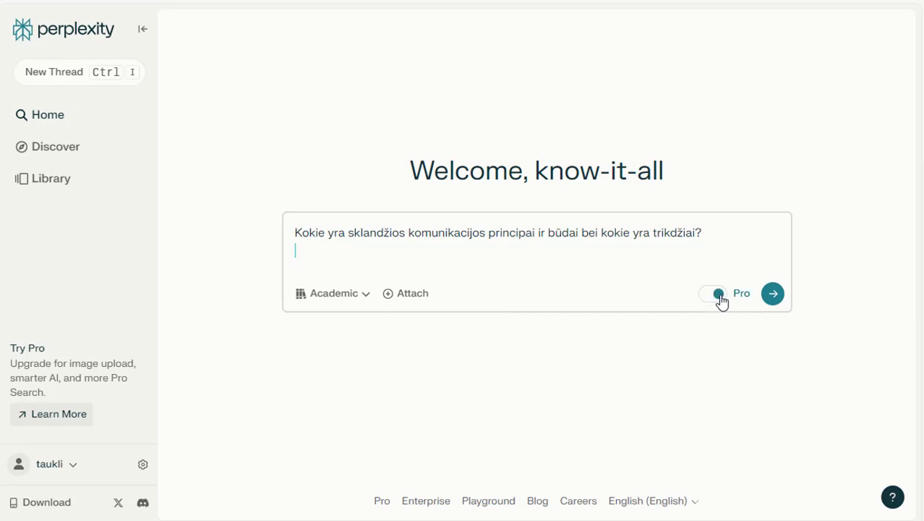
{"action": "left_click", "coordinate": [773, 294]}
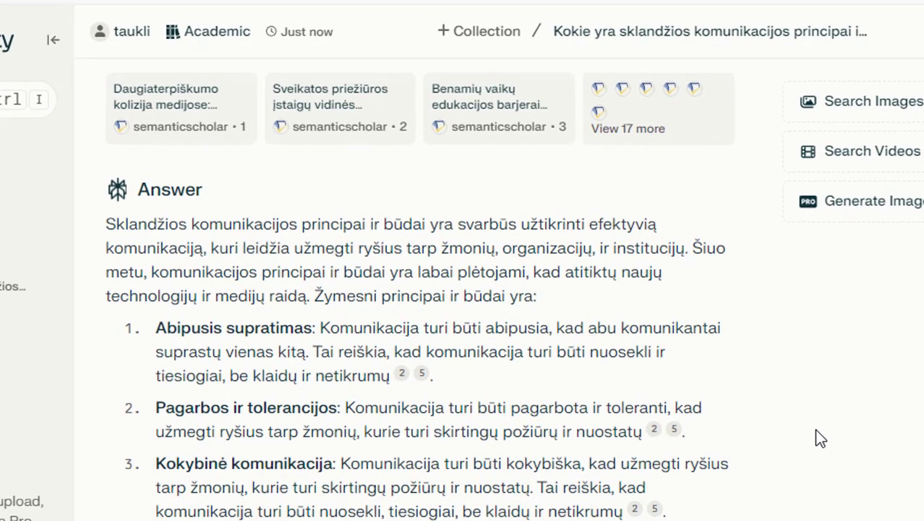
Step: Read the generated answer through to its end and examine the numbered source citations
{"action": "scroll", "coordinate": [819, 430], "scroll_direction": "down", "scroll_amount": 4}
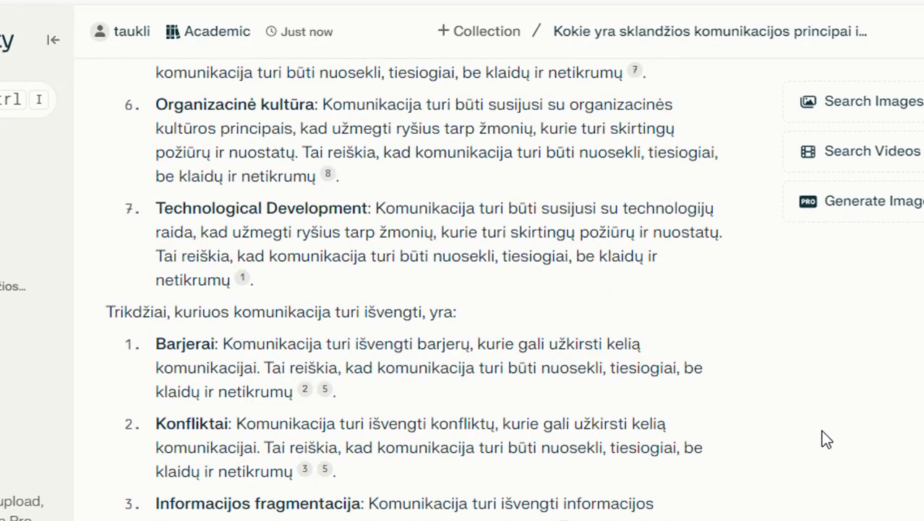
{"action": "scroll", "coordinate": [826, 437], "scroll_direction": "down", "scroll_amount": 4}
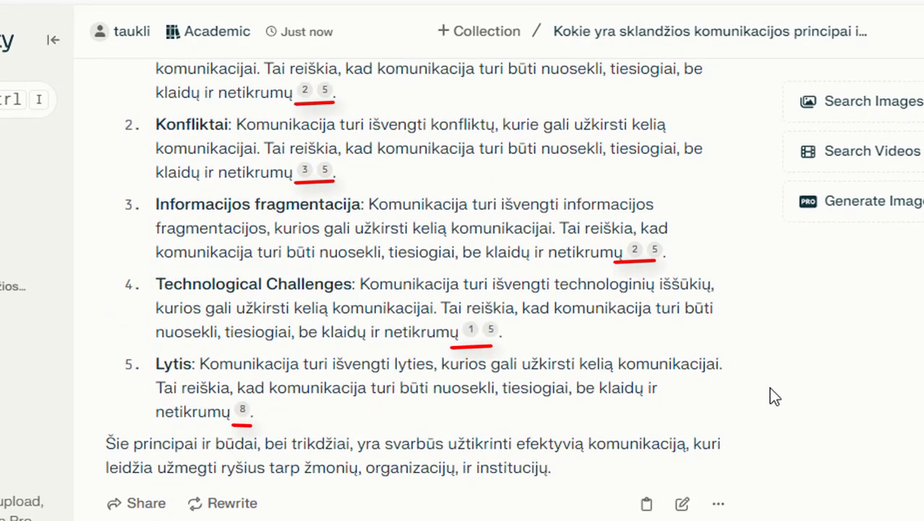
{"action": "mouse_move", "coordinate": [655, 259]}
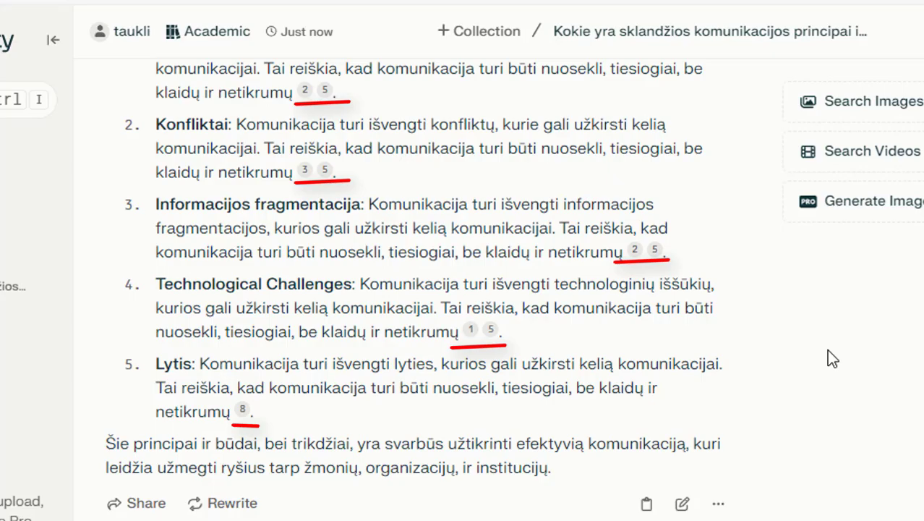
Step: Open the answer's first cited source on Semantic Scholar, look over the paper's page and close it
{"action": "scroll", "coordinate": [832, 358], "scroll_direction": "up", "scroll_amount": 15}
{"action": "left_click", "coordinate": [144, 423]}
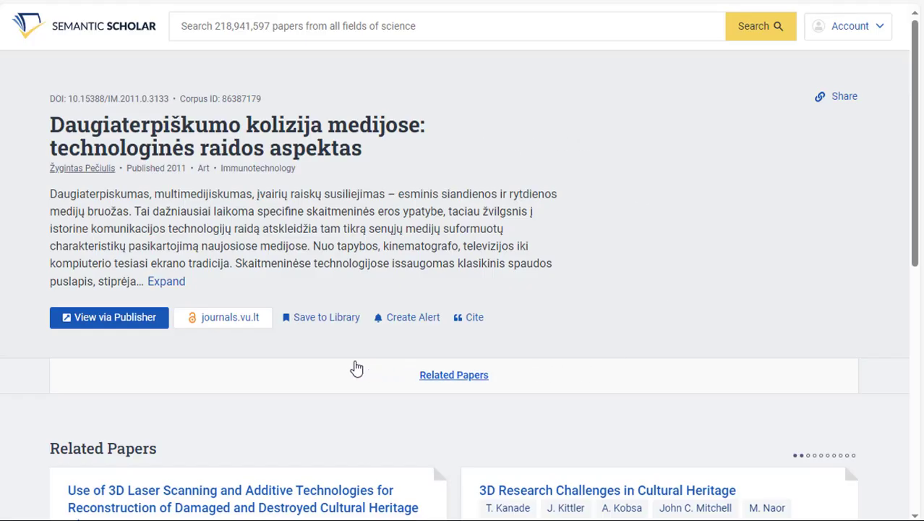
{"action": "scroll", "coordinate": [290, 352], "scroll_direction": "down", "scroll_amount": 3}
{"action": "scroll", "coordinate": [291, 349], "scroll_direction": "up", "scroll_amount": 4}
{"action": "key", "text": "ctrl+w"}
Step: View the full list of sources behind the answer, close it and go through the rest of the thread
{"action": "left_click", "coordinate": [573, 315]}
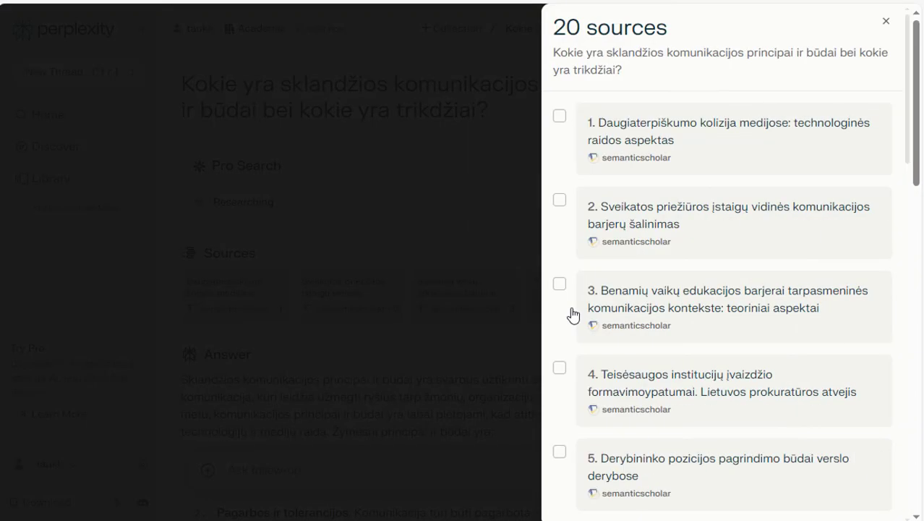
{"action": "left_click", "coordinate": [889, 24]}
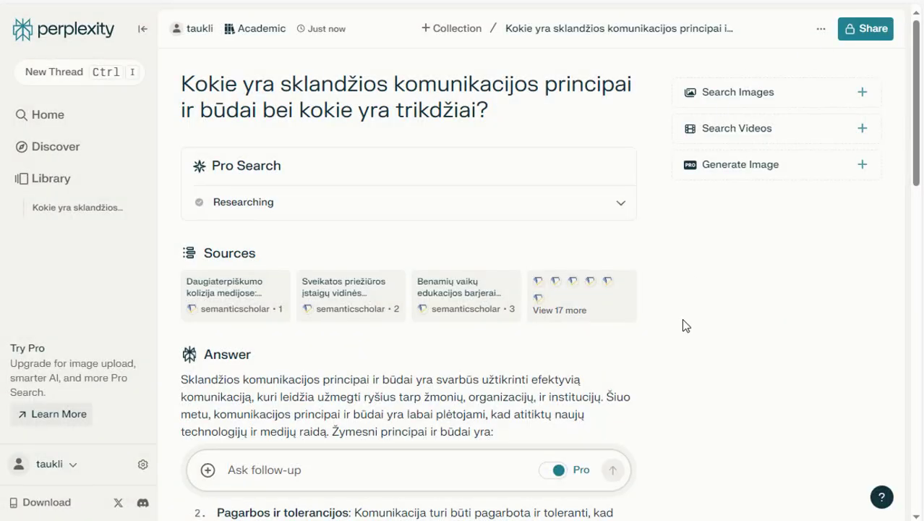
{"action": "scroll", "coordinate": [683, 323], "scroll_direction": "down", "scroll_amount": 15}
{"action": "scroll", "coordinate": [683, 321], "scroll_direction": "down", "scroll_amount": 2}
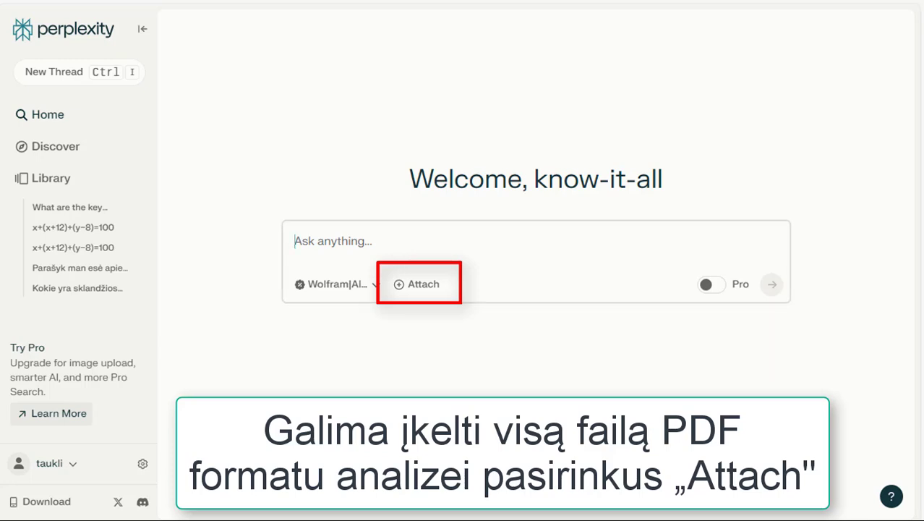
Step: Attach the rfds-37-2-02 PDF, ask the suggested question "What are the key insights?" and review the answer
{"action": "left_click_drag", "start_coordinate": [918, 420], "coordinate": [485, 282]}
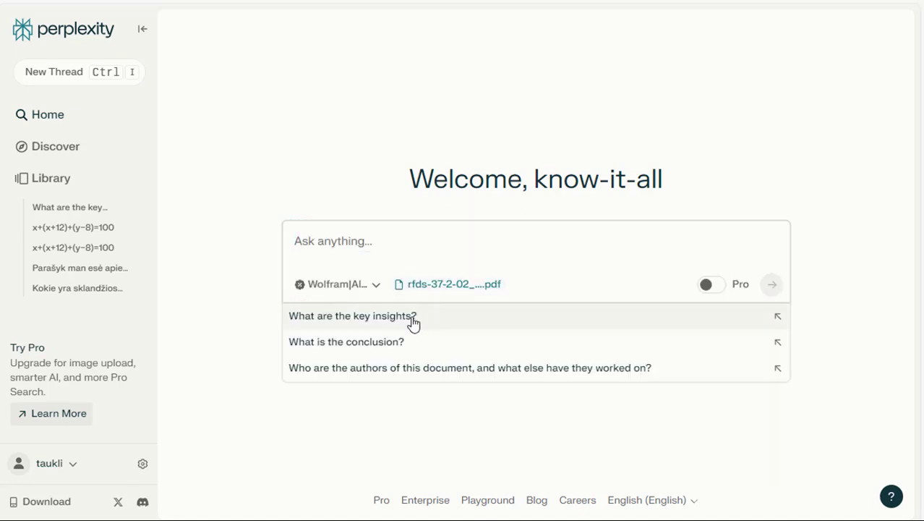
{"action": "left_click", "coordinate": [413, 318]}
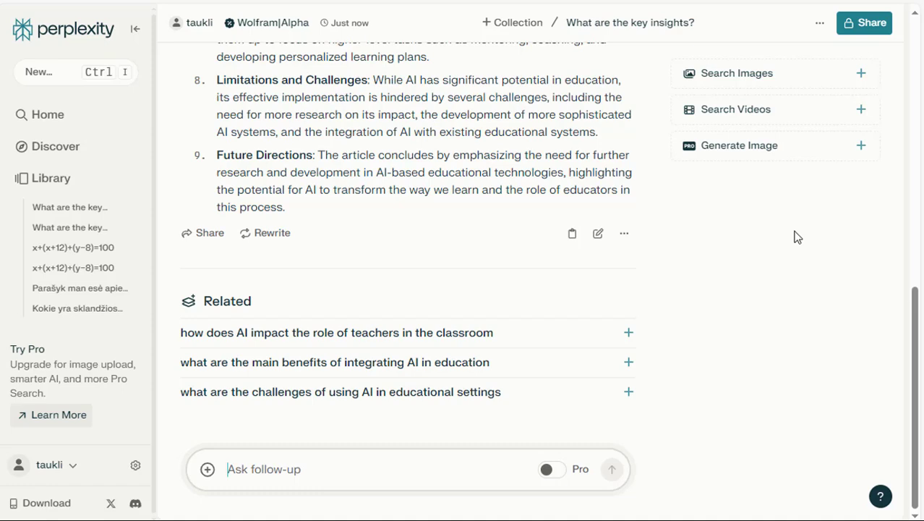
{"action": "scroll", "coordinate": [797, 237], "scroll_direction": "up", "scroll_amount": 6}
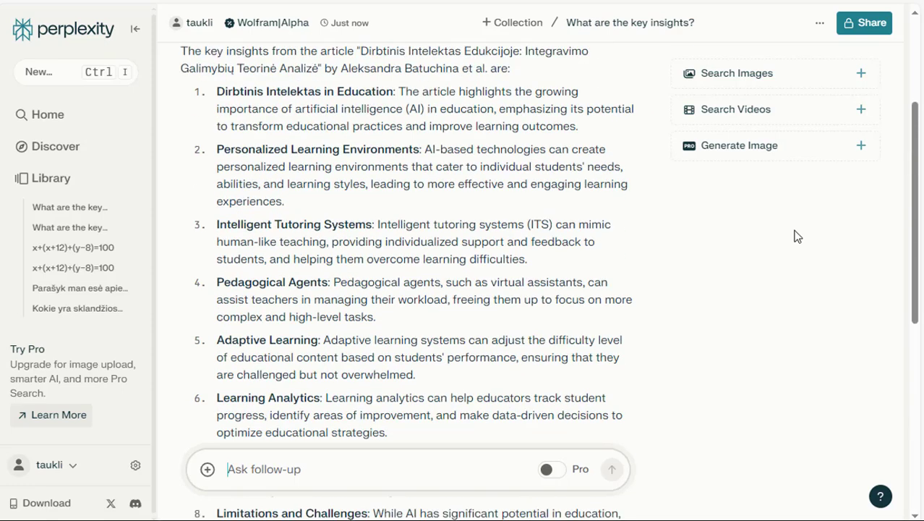
Step: Switch to KTU Moodle and open the student course "Bibliotekos mokymai"
{"action": "key", "text": "ctrl+Tab"}
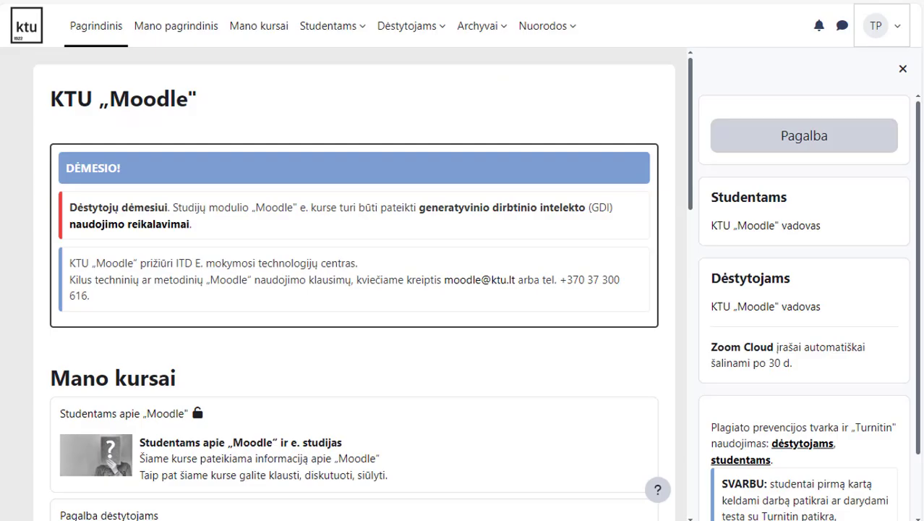
{"action": "left_click", "coordinate": [357, 29]}
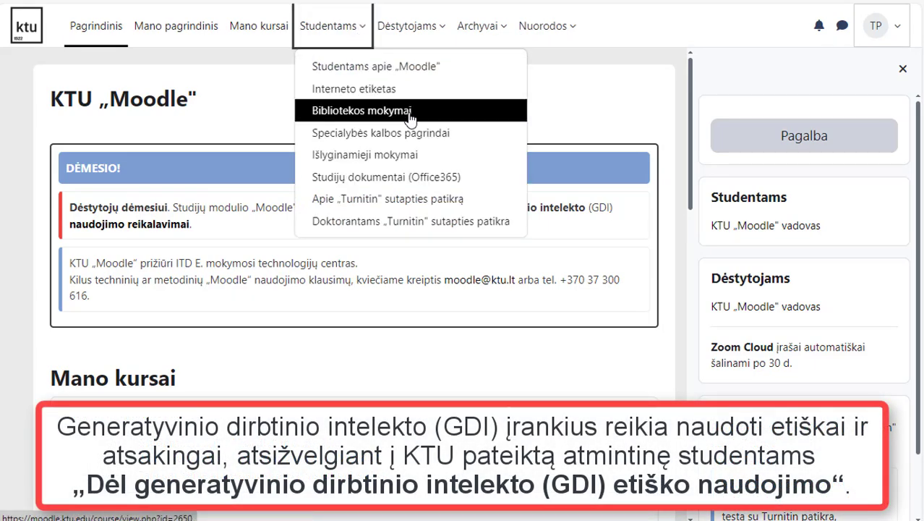
{"action": "key", "text": "Escape"}
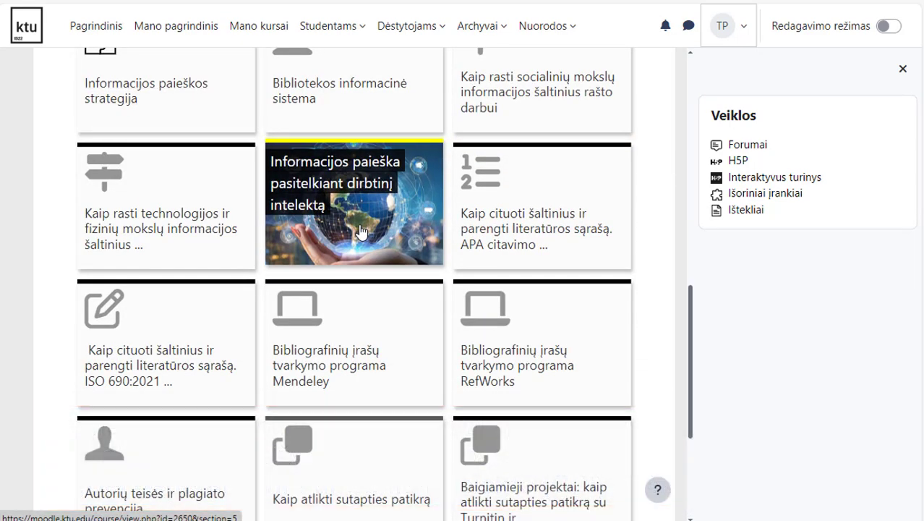
Step: Open the section "Informacijos paieška pasitelkiant dirbtinį intelektą" and locate the PDF memo for students on ethical generative AI use
{"action": "left_click", "coordinate": [361, 230]}
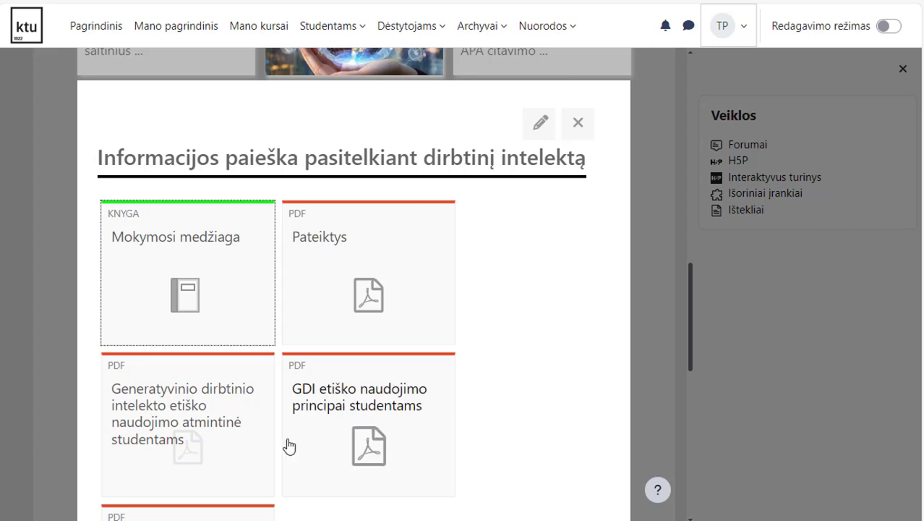
{"action": "scroll", "coordinate": [242, 448], "scroll_direction": "down", "scroll_amount": 3}
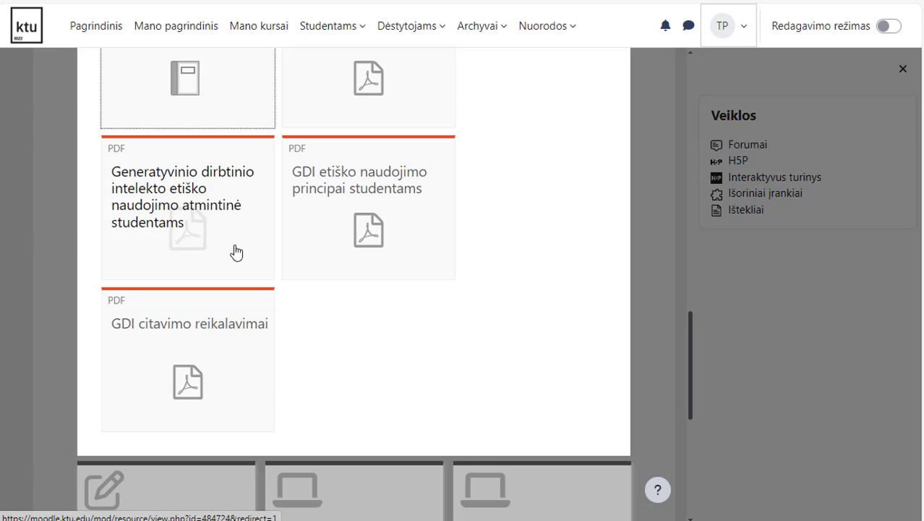